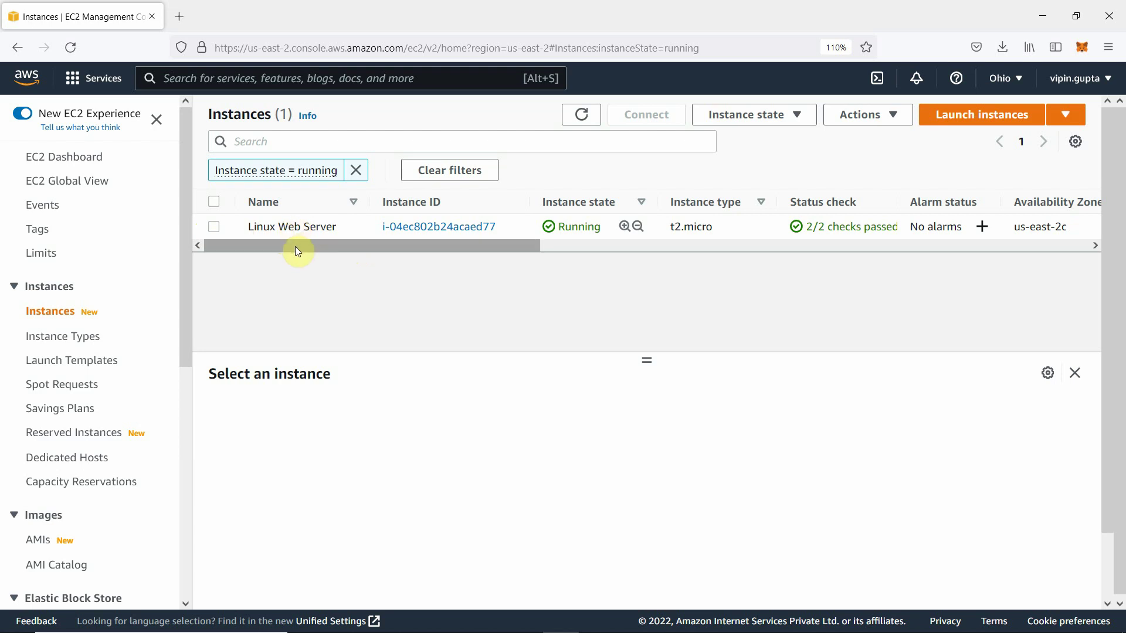
Open the image creation form for the Linux Web Server instance
left_click(214, 228)
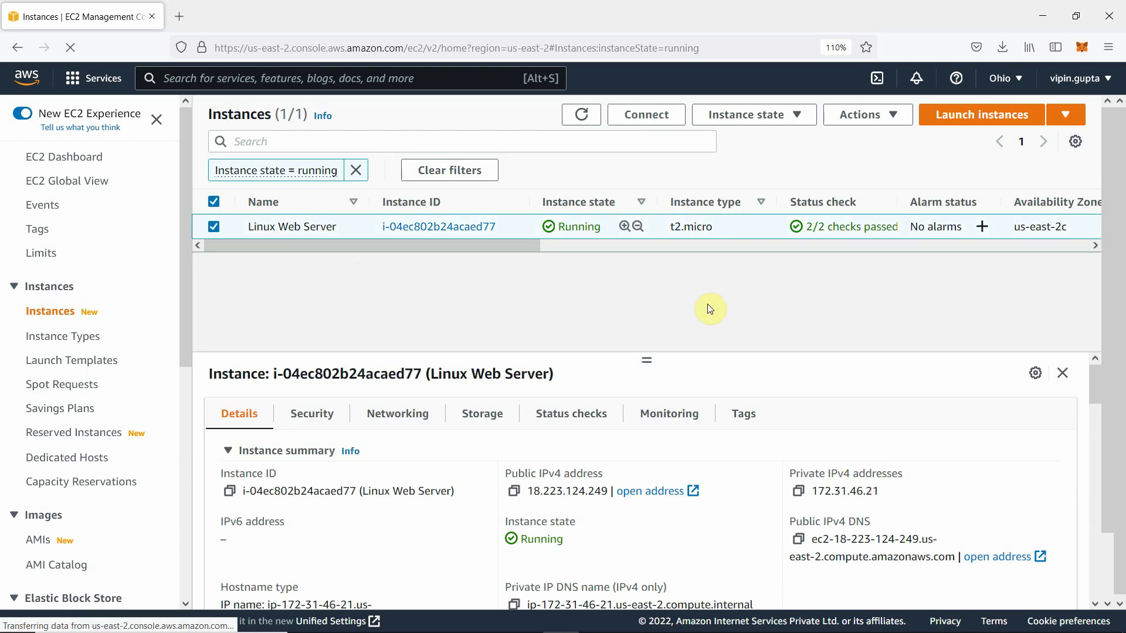
left_click(854, 123)
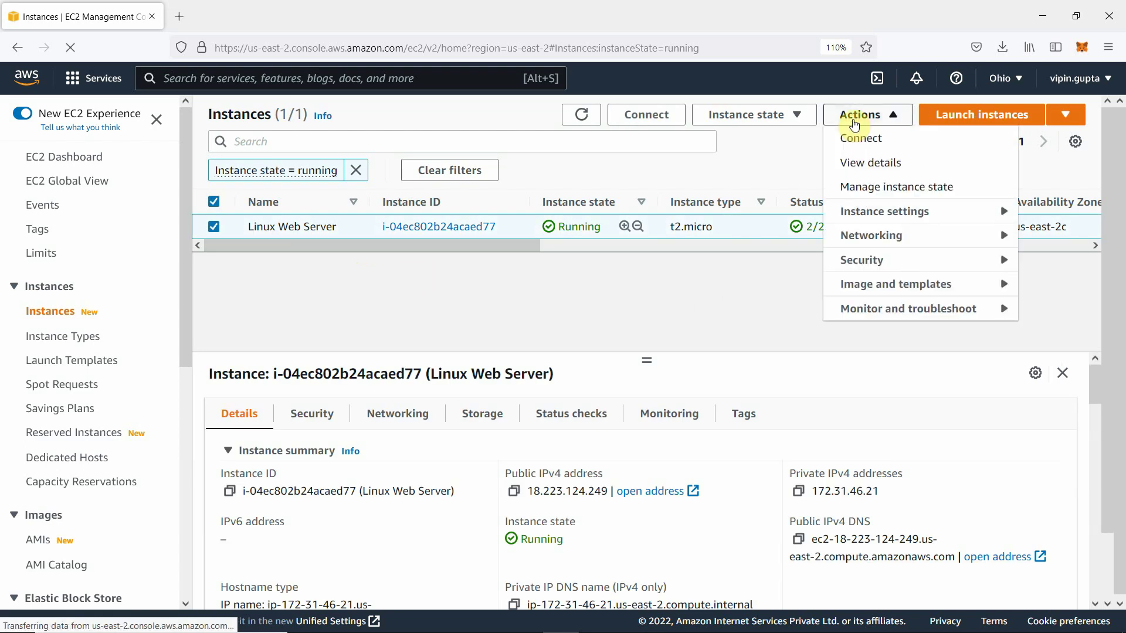
left_click(760, 115)
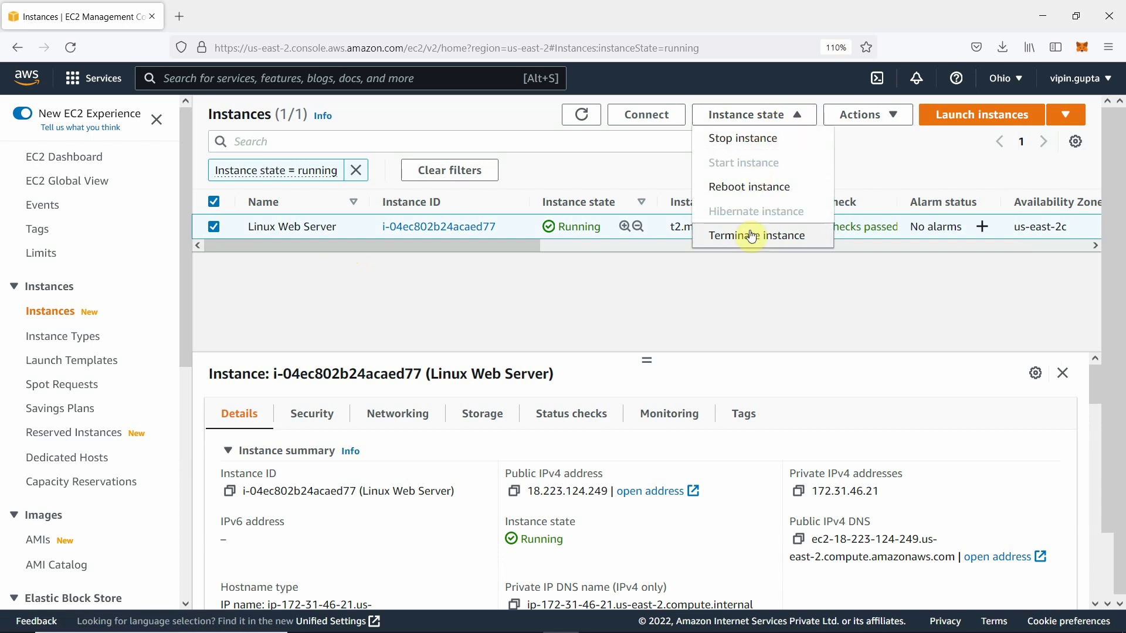
left_click(864, 117)
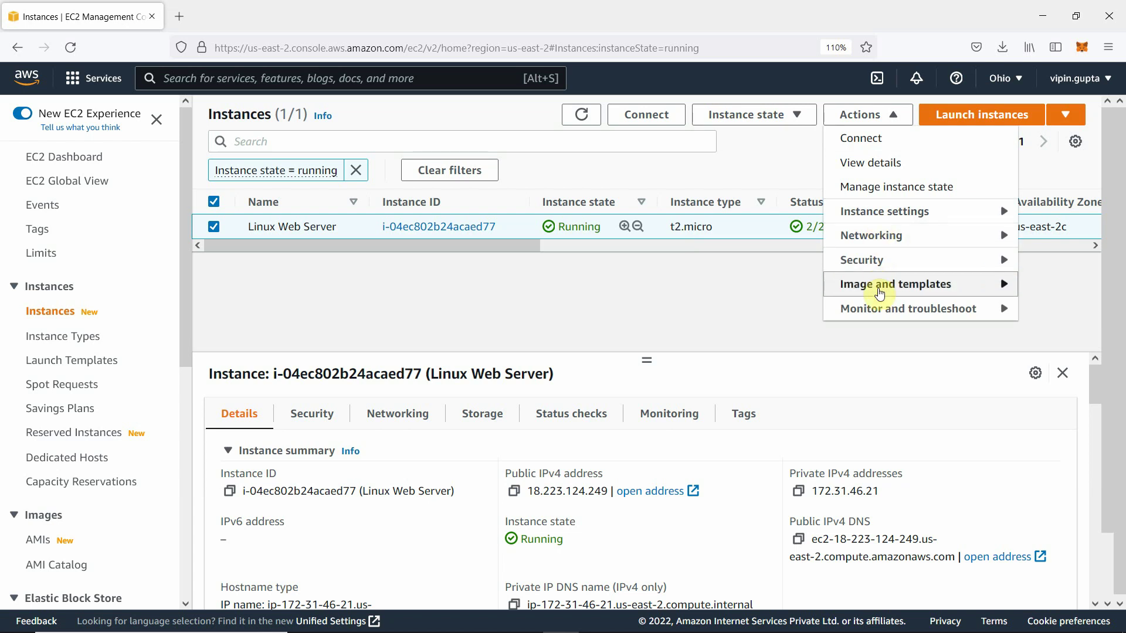
left_click(914, 288)
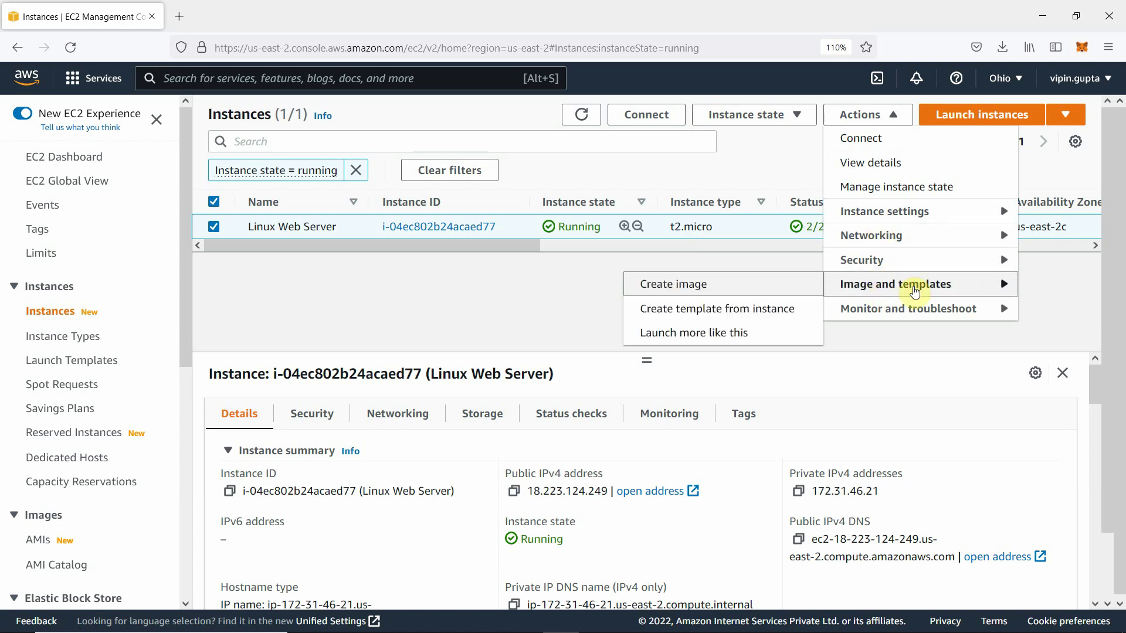
left_click(670, 287)
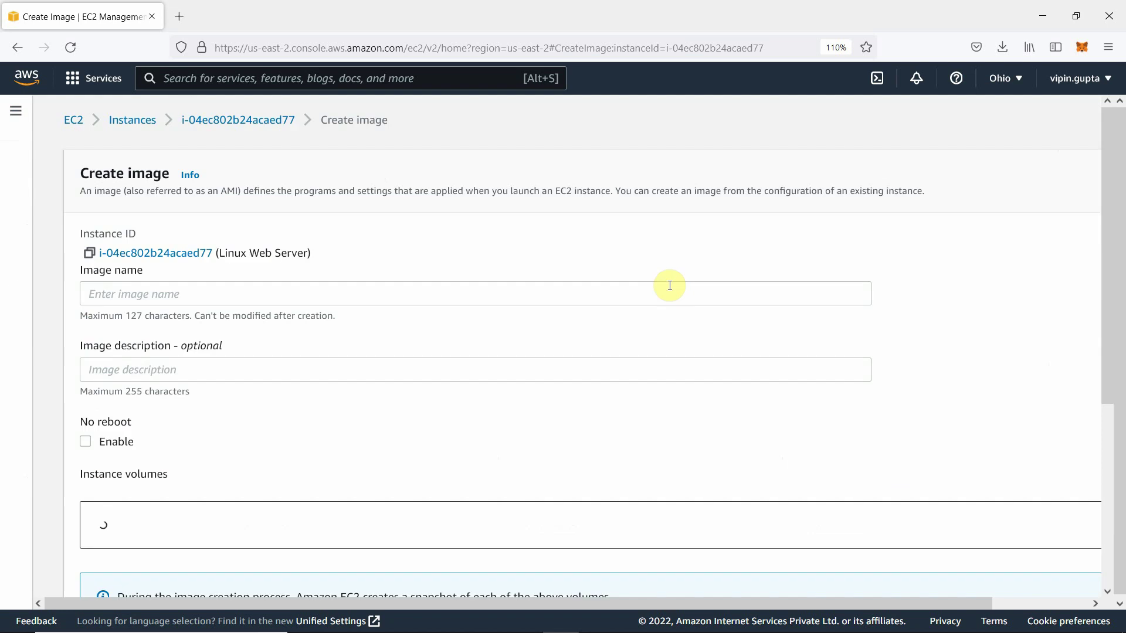
Name the image webserver-ami and enter "AMI based on Amazon linux" as its description
left_click(333, 293)
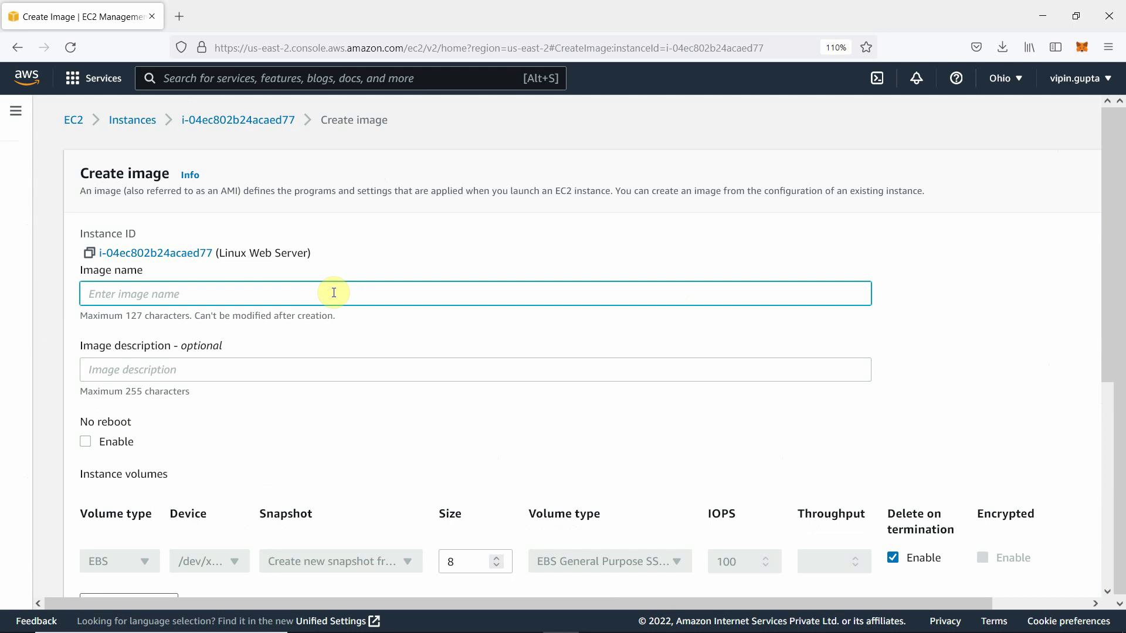
type("Webserv")
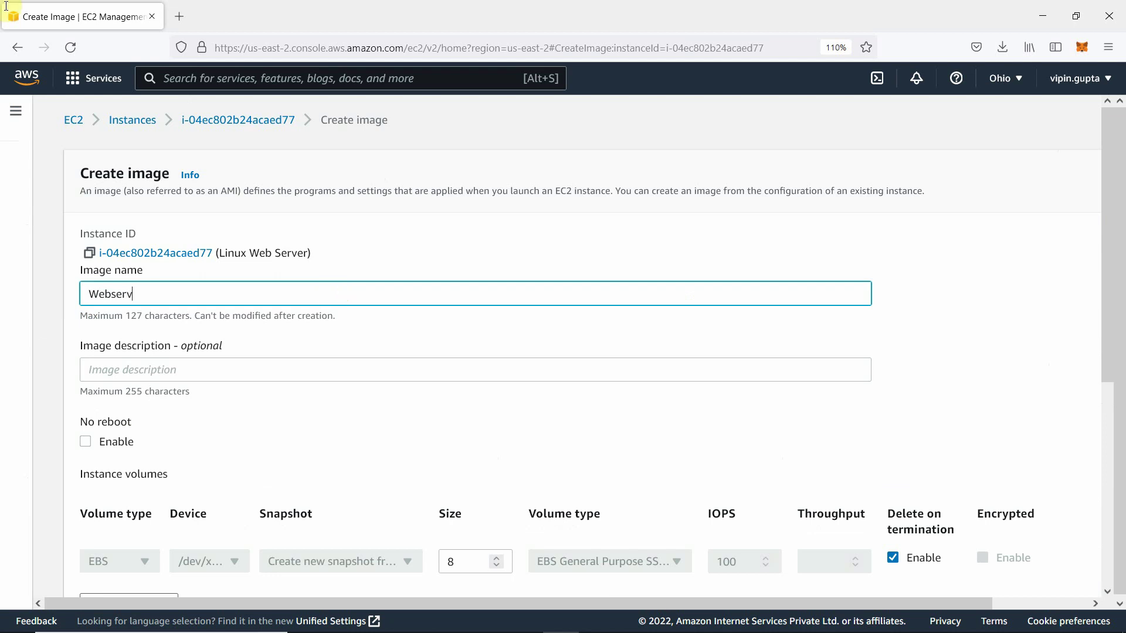
type("er-ami-")
key("BackSpace")
key("BackSpace")
type("w")
left_click(139, 367)
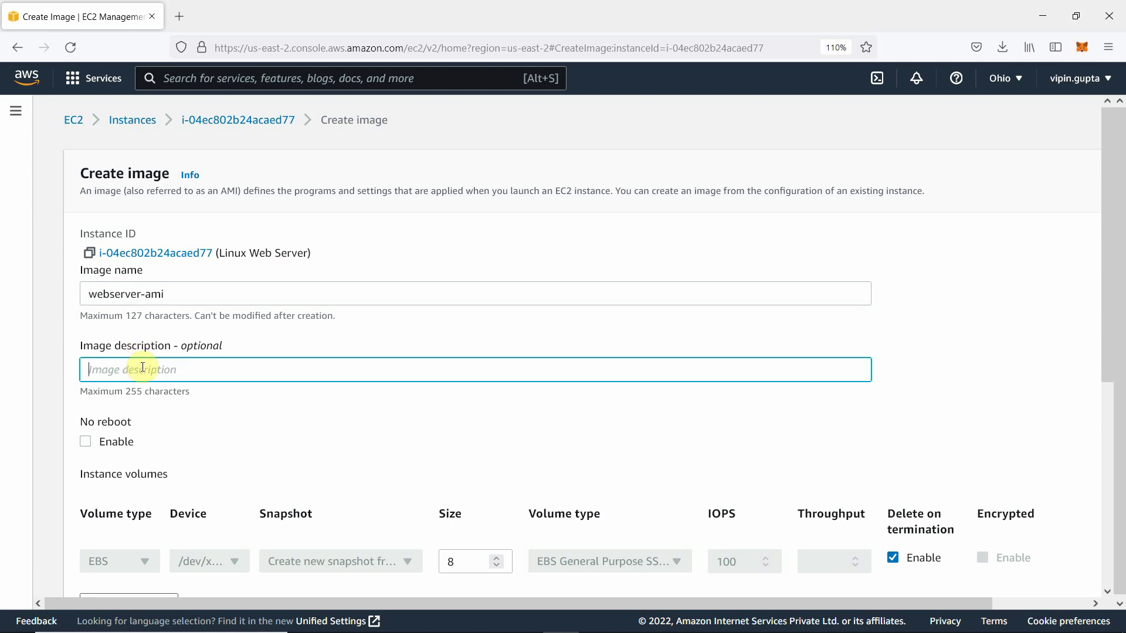
type("AMI based on Amazon linux")
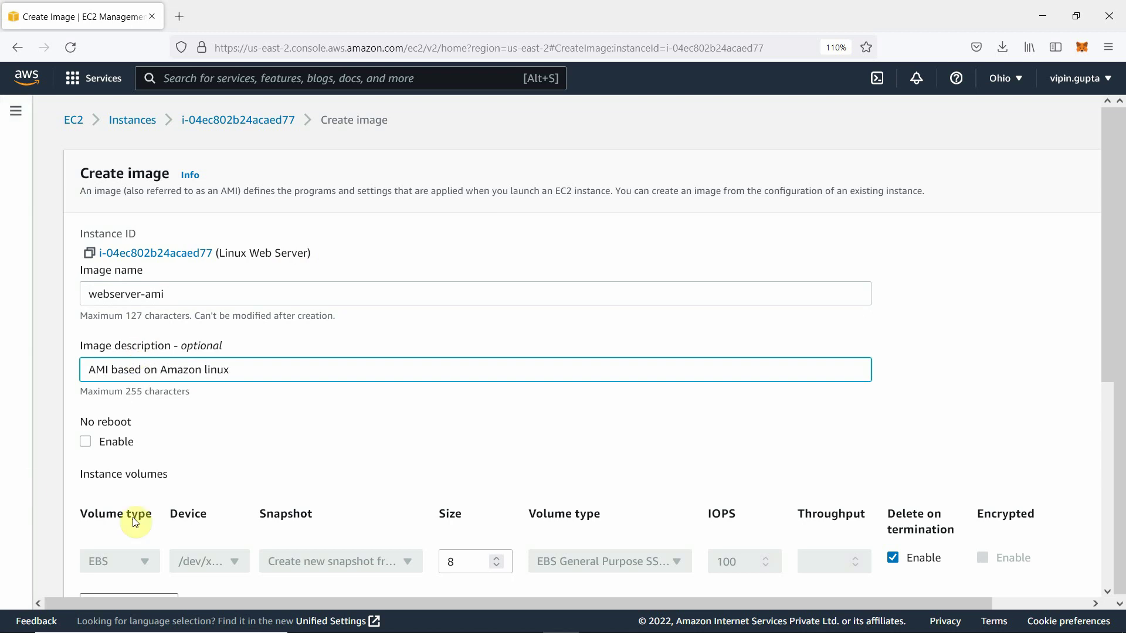
Review the volume and tag settings and create the image with its default options
scroll(364, 437, "down", 5)
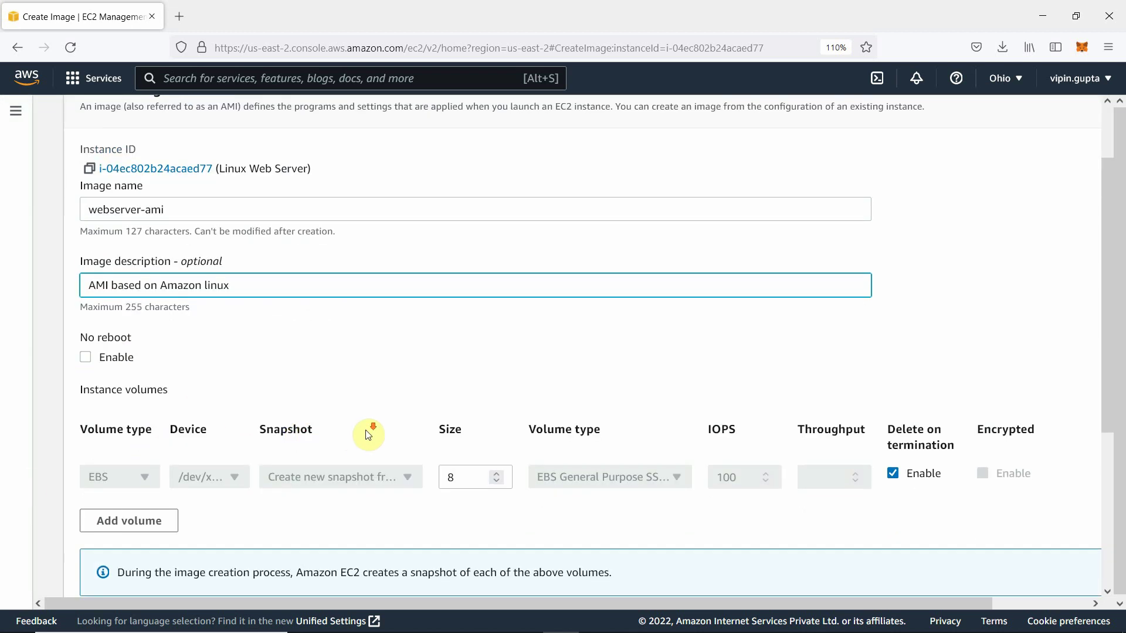
scroll(369, 435, "down", 2)
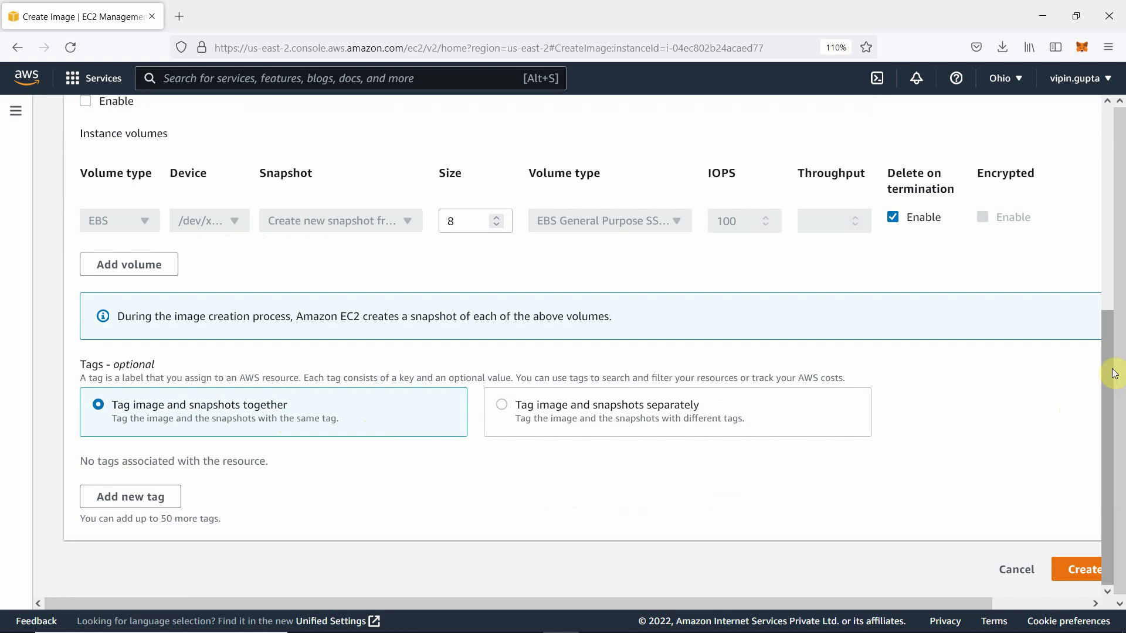
left_click_drag(1106, 372, 1106, 179)
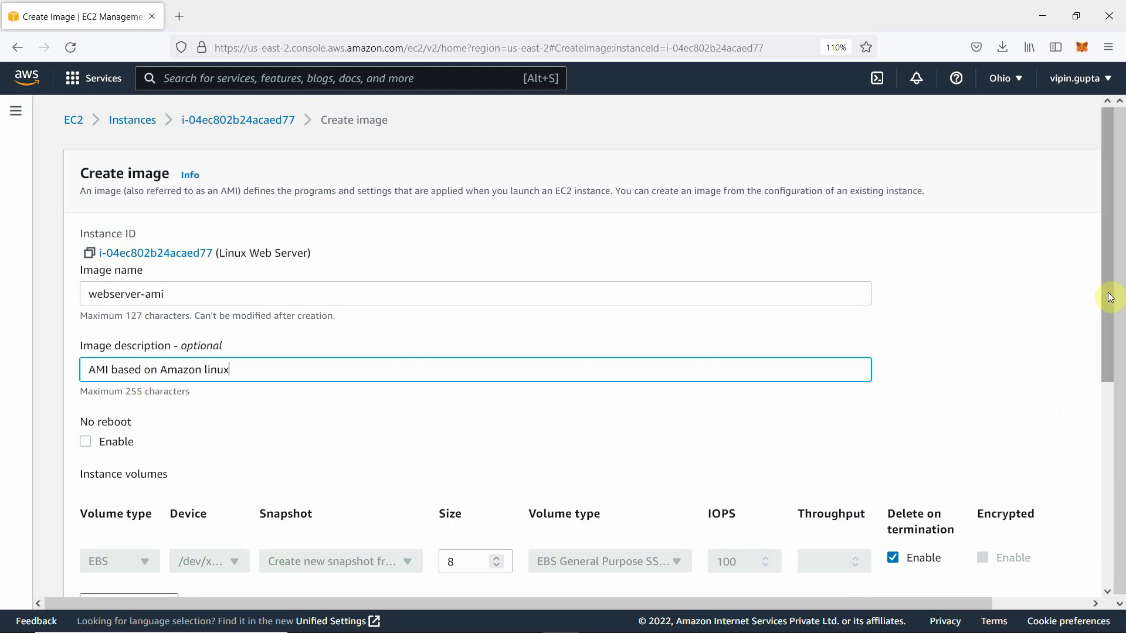
left_click_drag(1107, 296, 1089, 481)
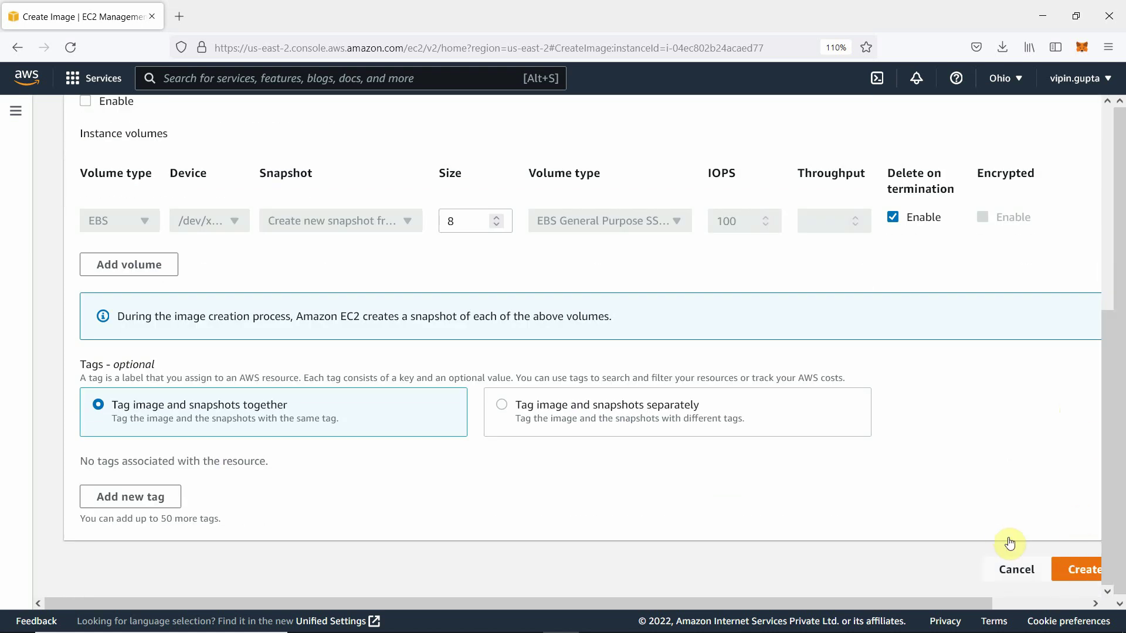
left_click_drag(920, 605, 995, 603)
left_click(1031, 570)
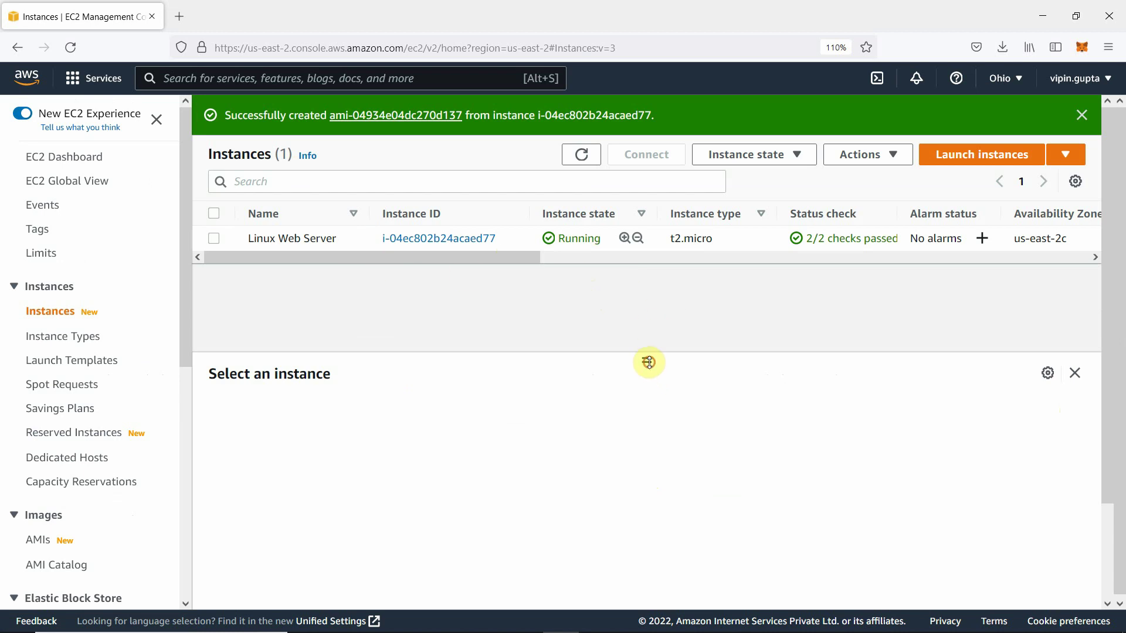
left_click_drag(648, 362, 649, 394)
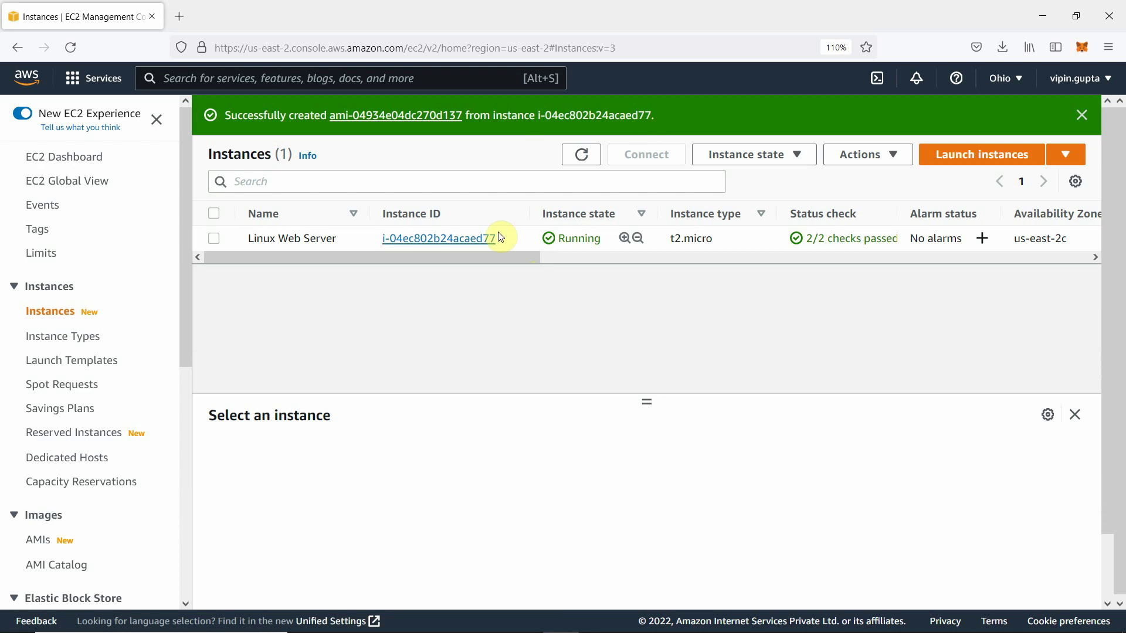
left_click_drag(496, 258, 599, 264)
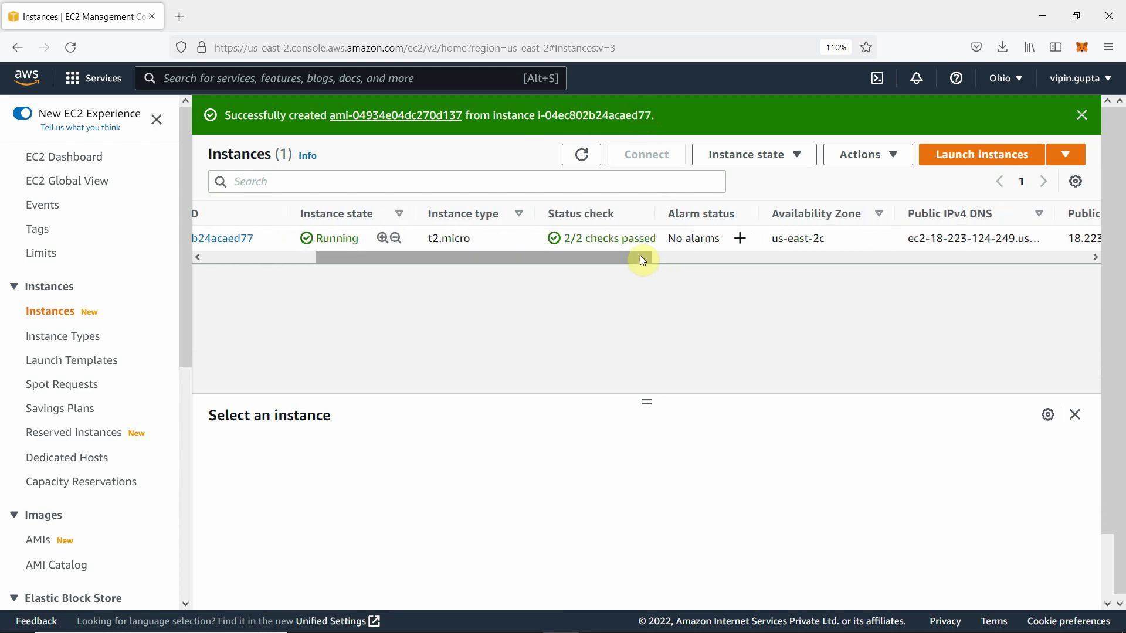
scroll(640, 255, "right", 6)
scroll(921, 258, "left", 3)
left_click_drag(827, 258, 505, 257)
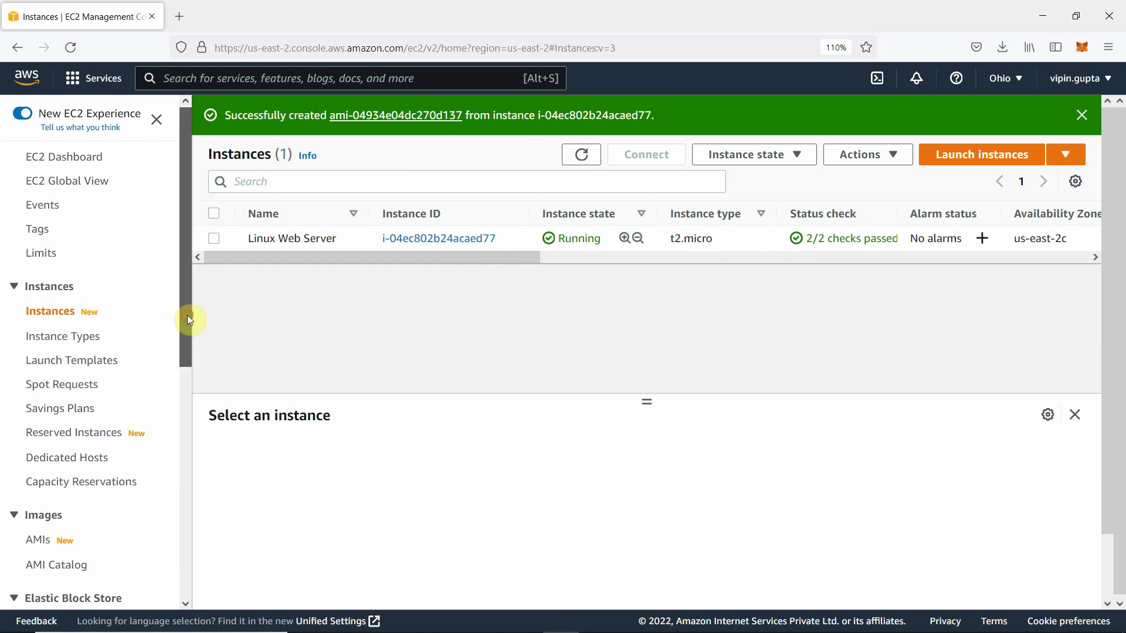
Open the list of owned AMIs and check the status and creation date of webserver-ami
left_click_drag(188, 315, 190, 392)
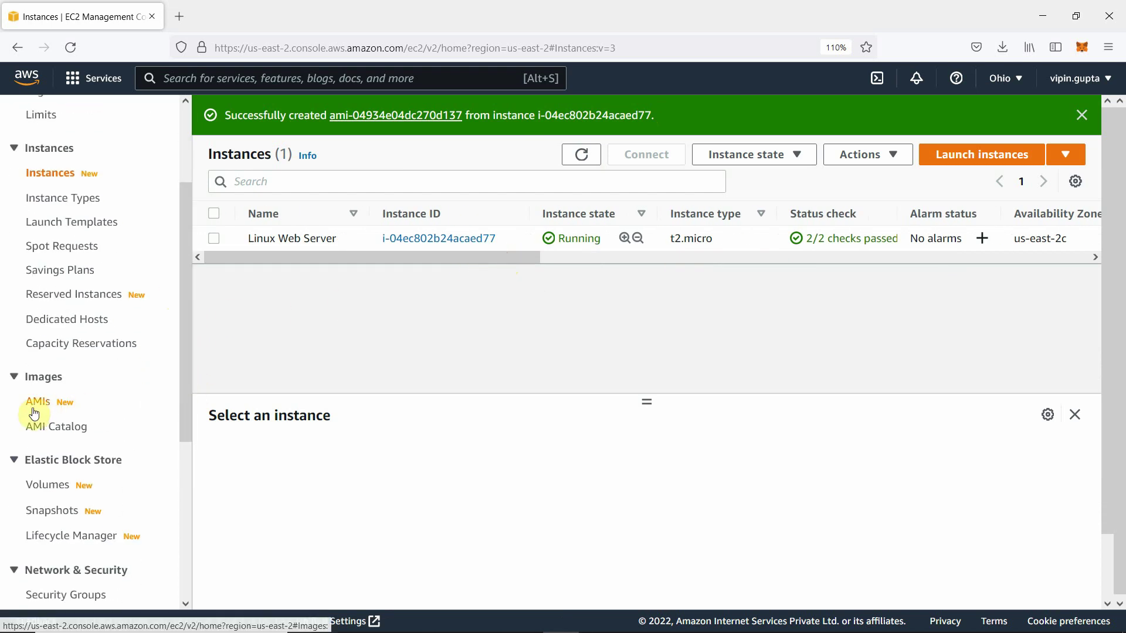
left_click(61, 409)
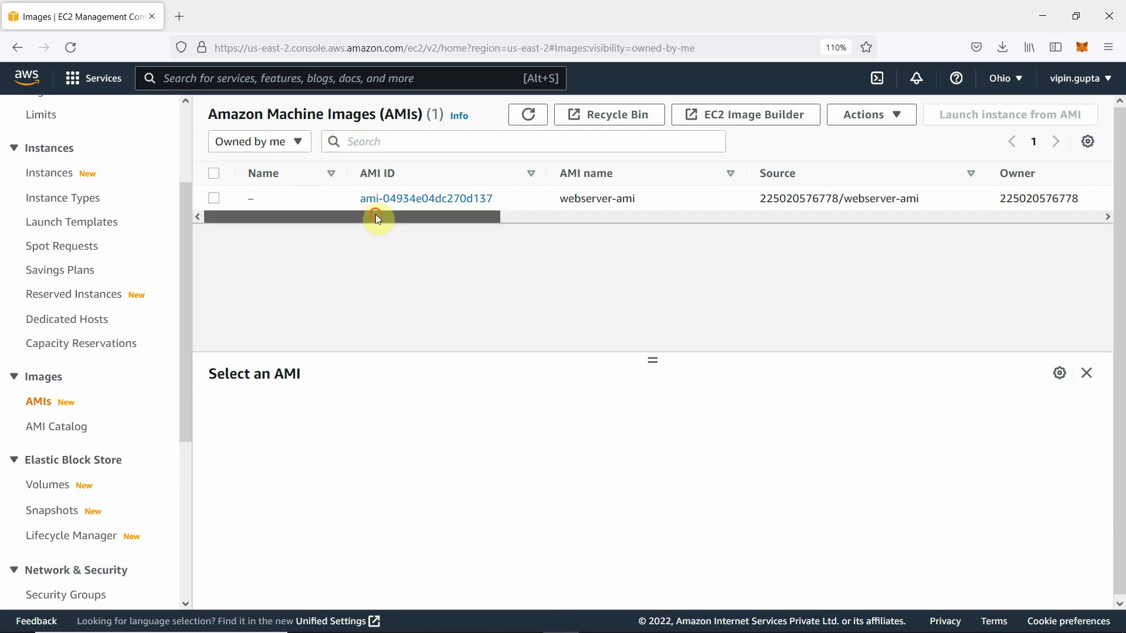
left_click_drag(376, 214, 414, 222)
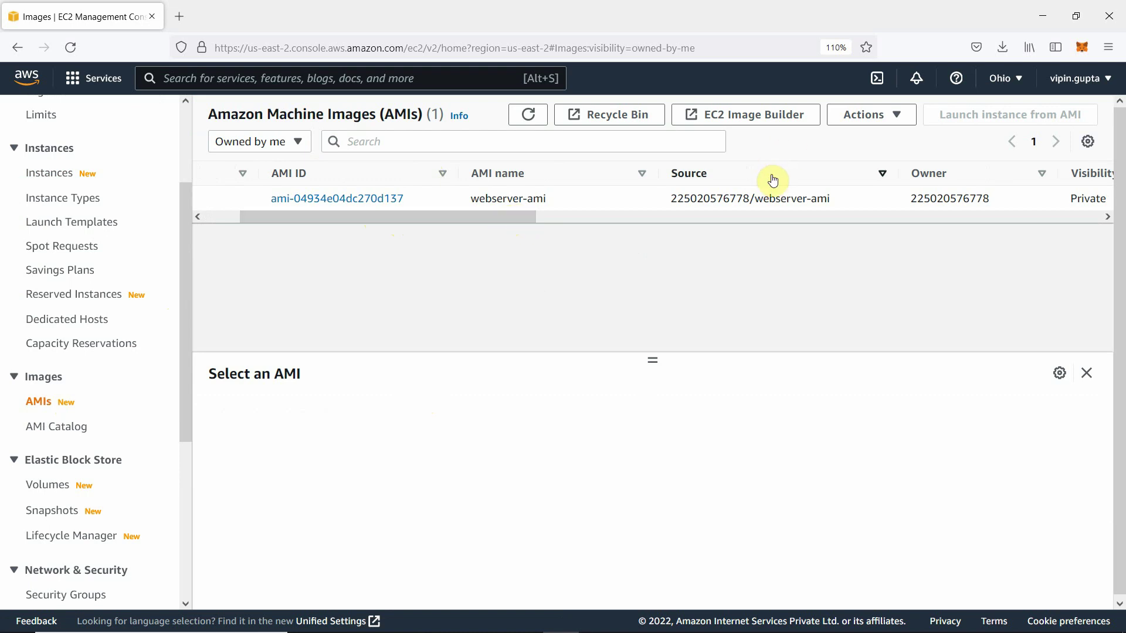
left_click_drag(500, 219, 681, 235)
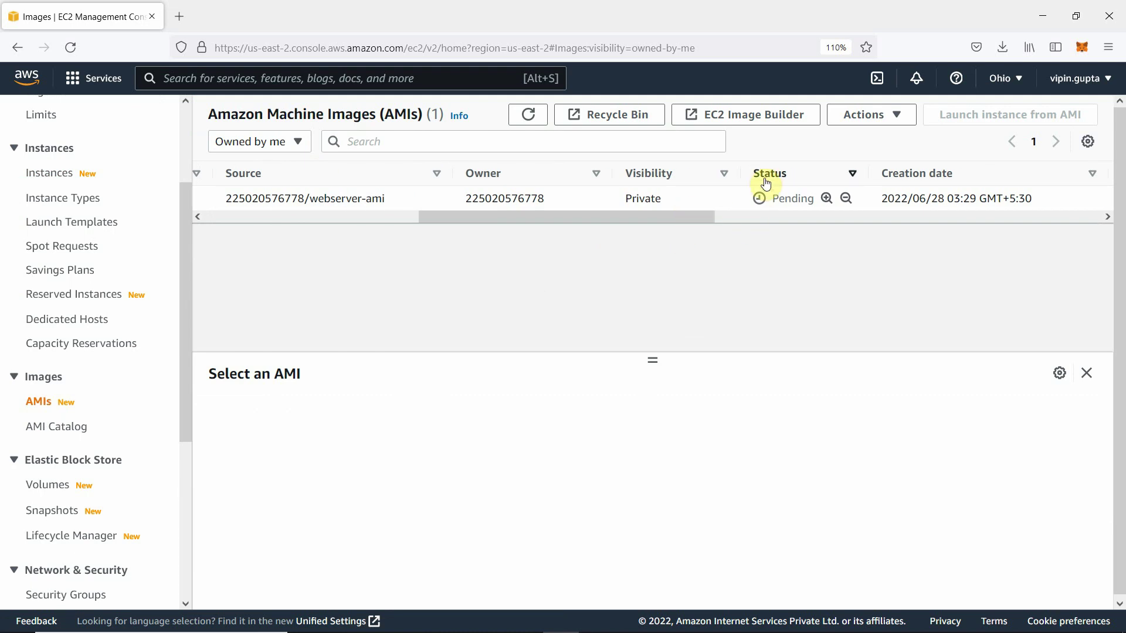
mouse_move(680, 224)
left_mouse_down()
mouse_move(1055, 217)
mouse_move(676, 175)
mouse_move(439, 179)
left_mouse_up()
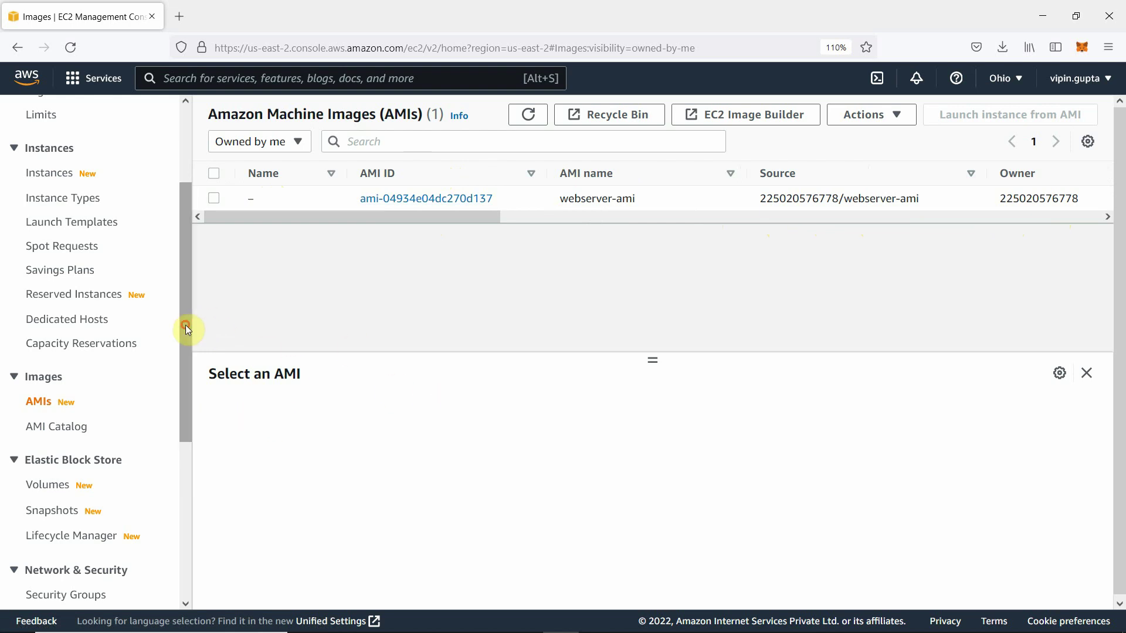
Select webserver-ami to view its details and the option to launch from it, and clear the selection
left_click(214, 198)
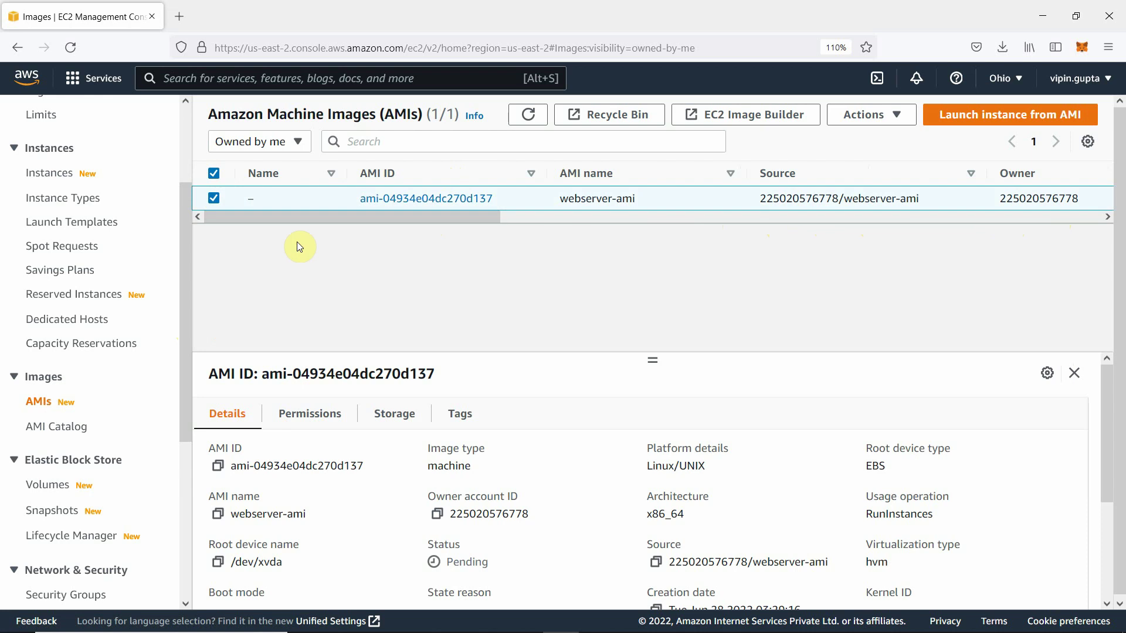
left_click(1045, 120)
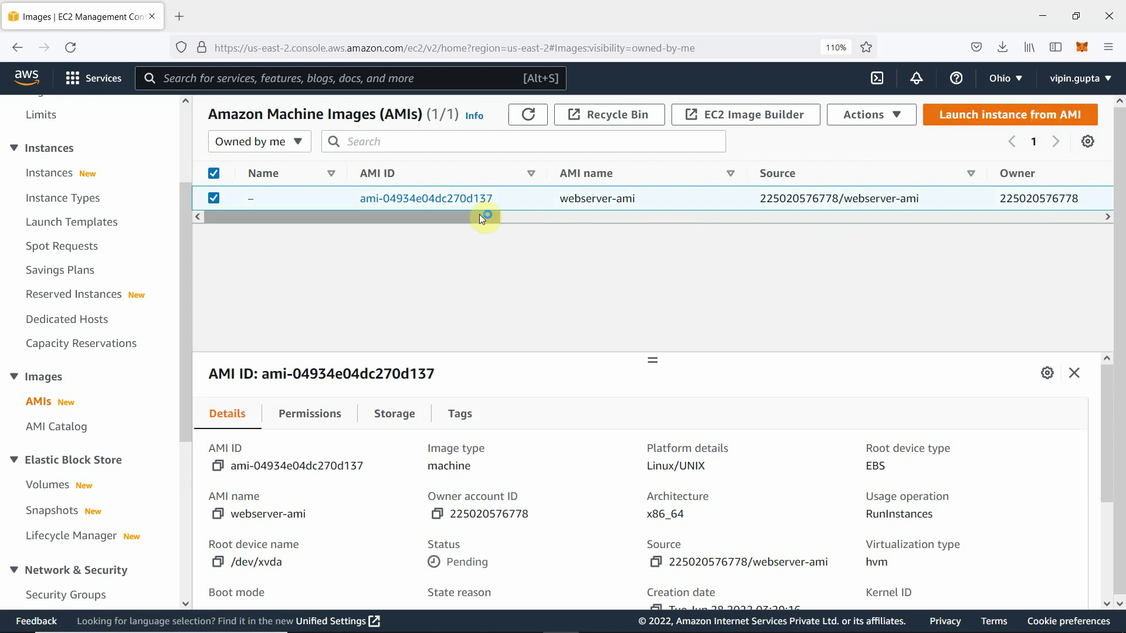
left_click_drag(480, 216, 235, 218)
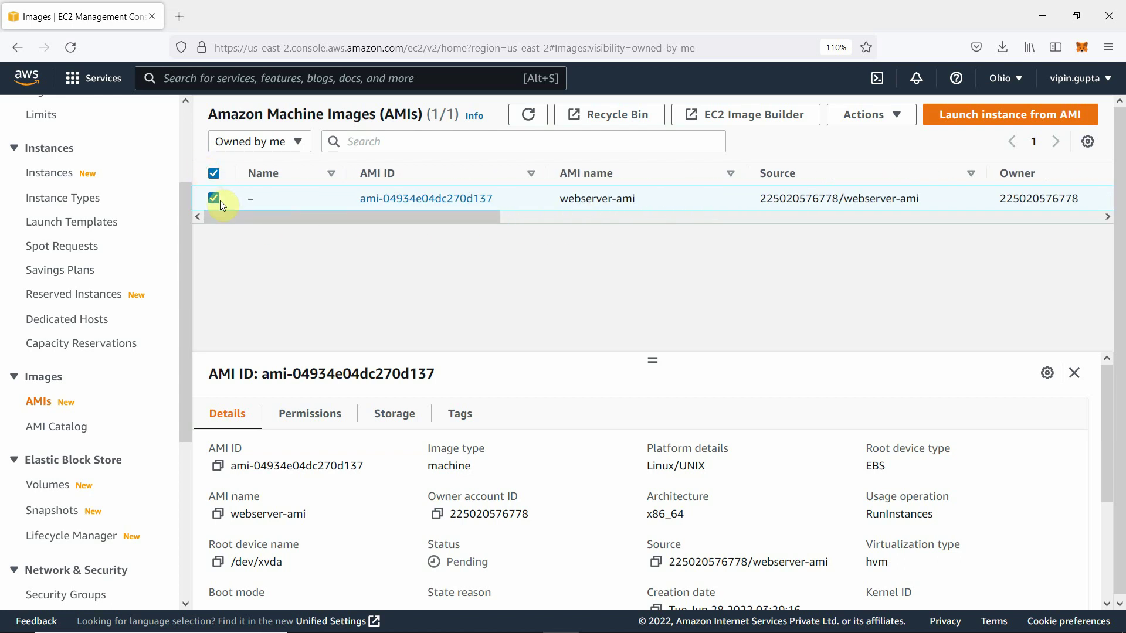
left_click(219, 200)
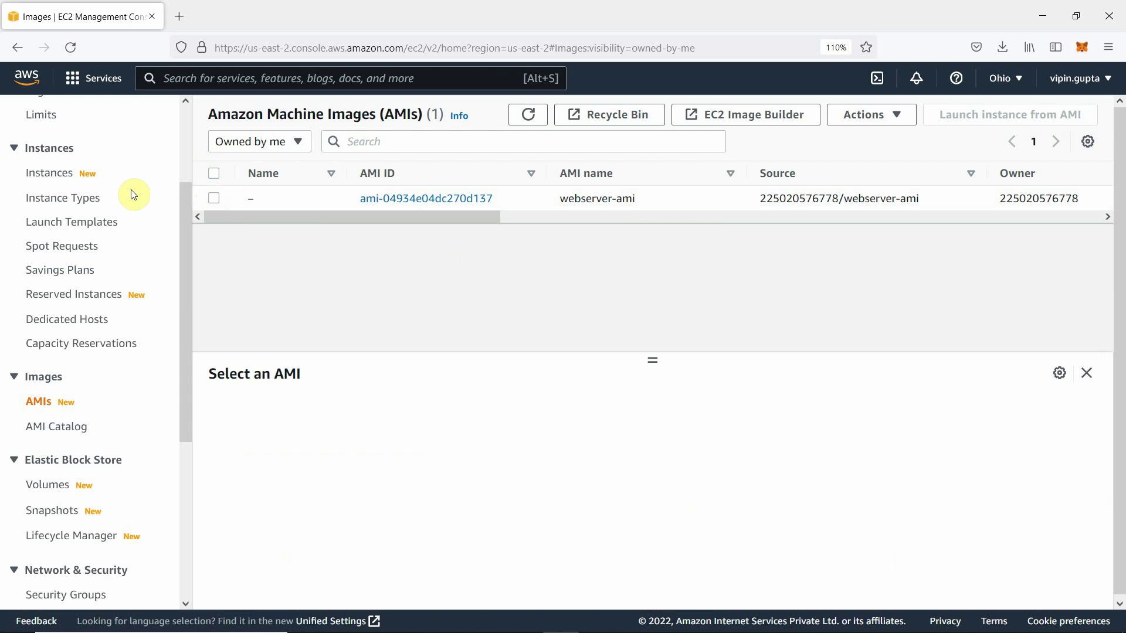
Start launching a new instance from the Instances list and opt out to the old launch experience
left_click(51, 175)
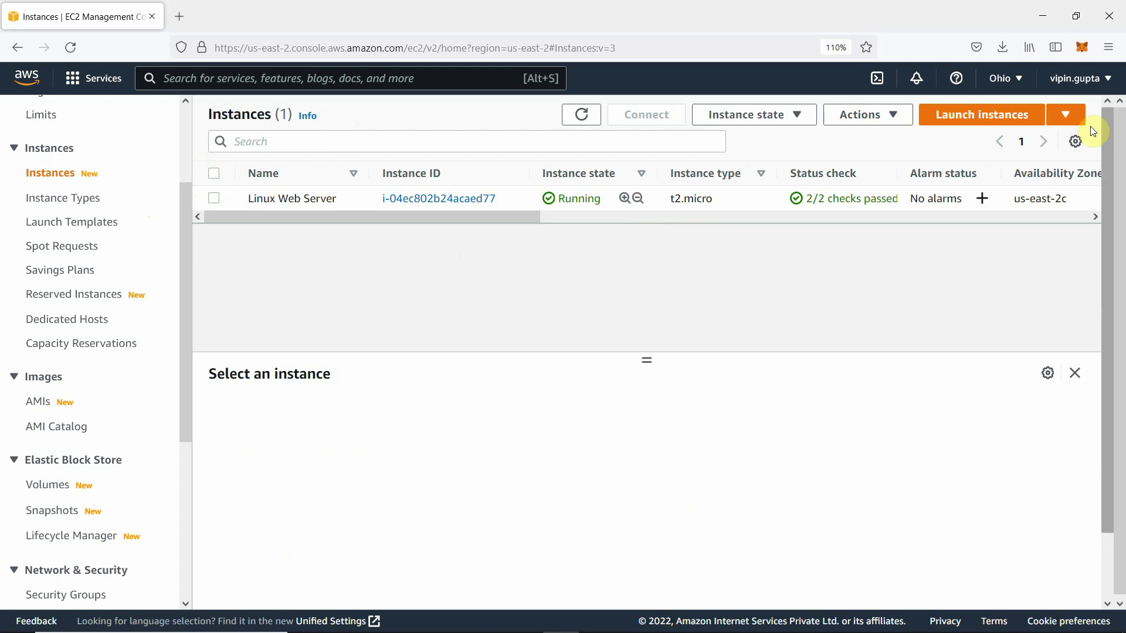
left_click(1056, 121)
left_click(962, 139)
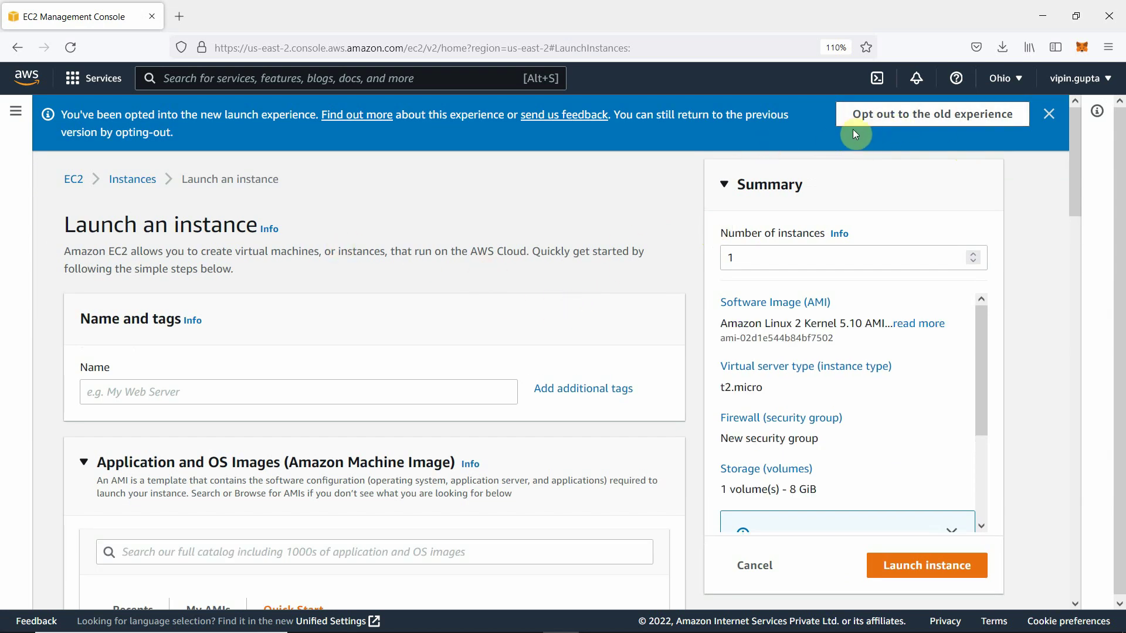
left_click(906, 121)
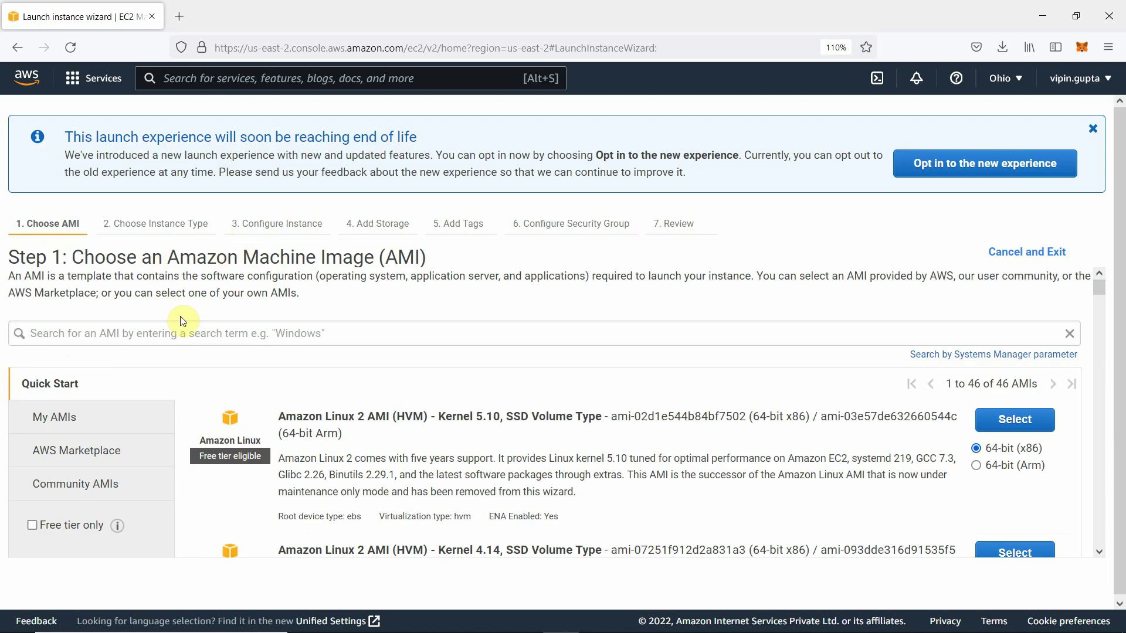
Check My AMIs in the launch wizard for the new image, reload the page and check it again
left_click(53, 420)
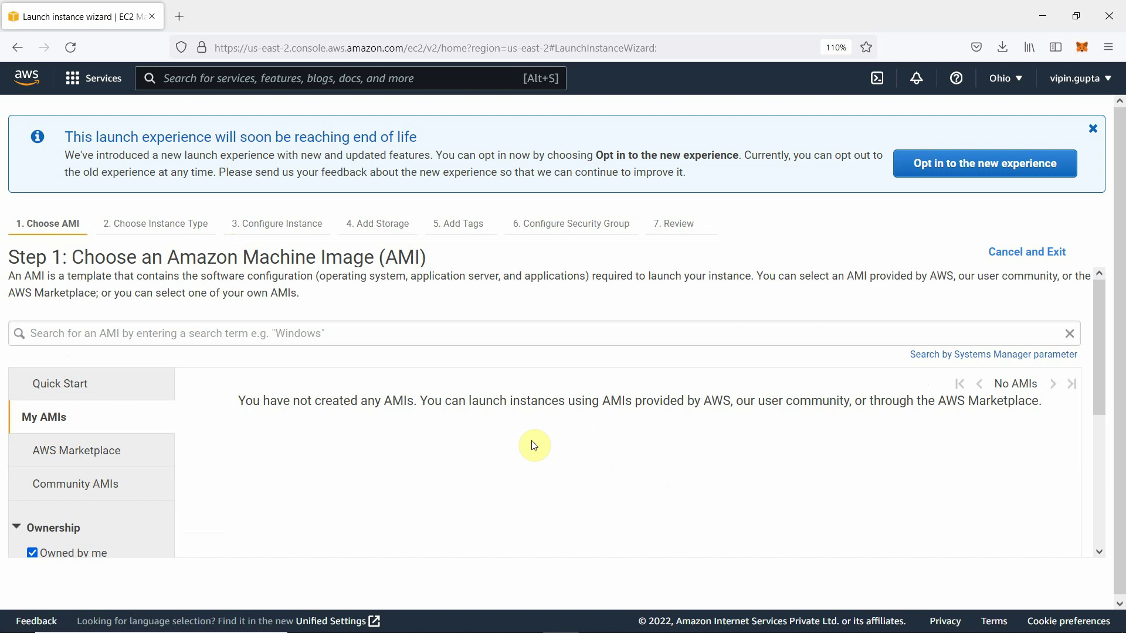
left_click(71, 51)
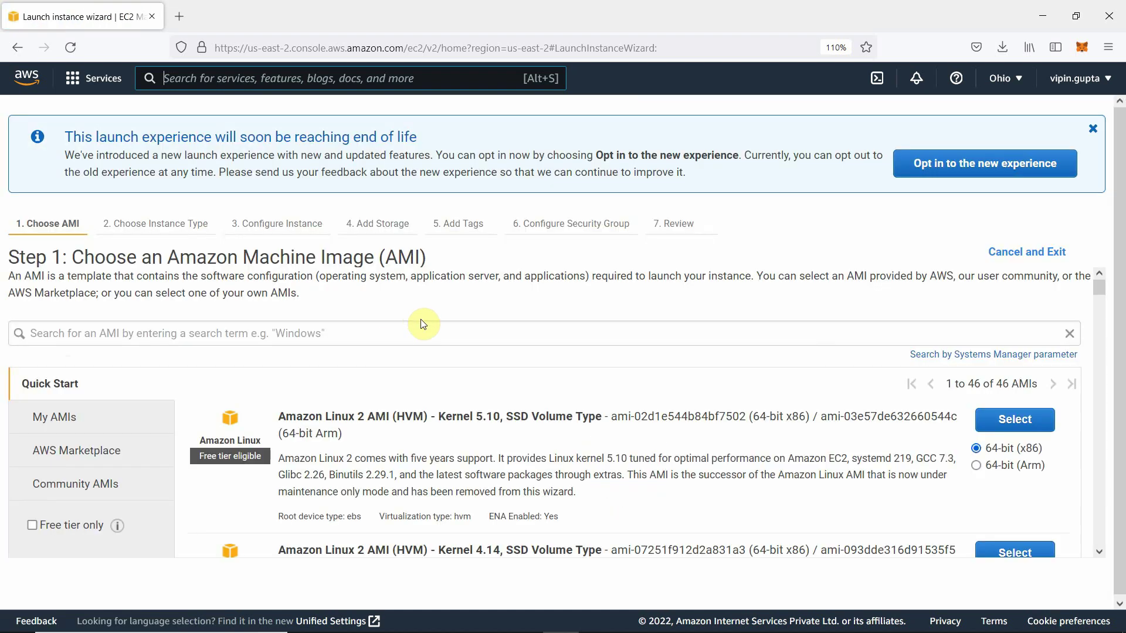
left_click(64, 419)
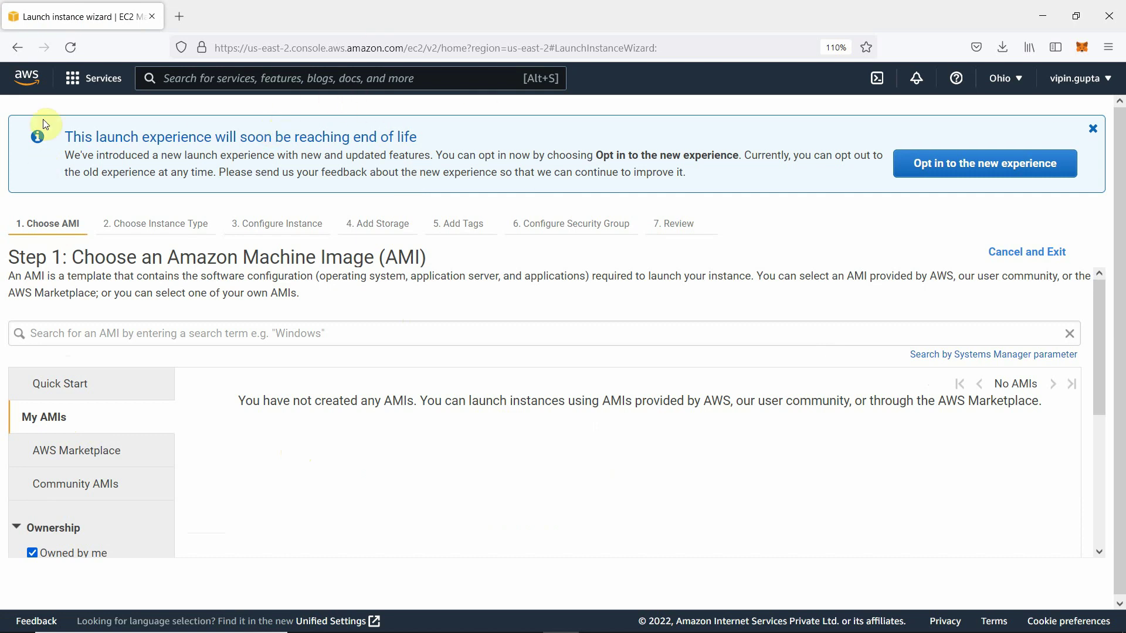
Return to the EC2 service and open the list of owned AMIs to check on webserver-ami
left_click(82, 85)
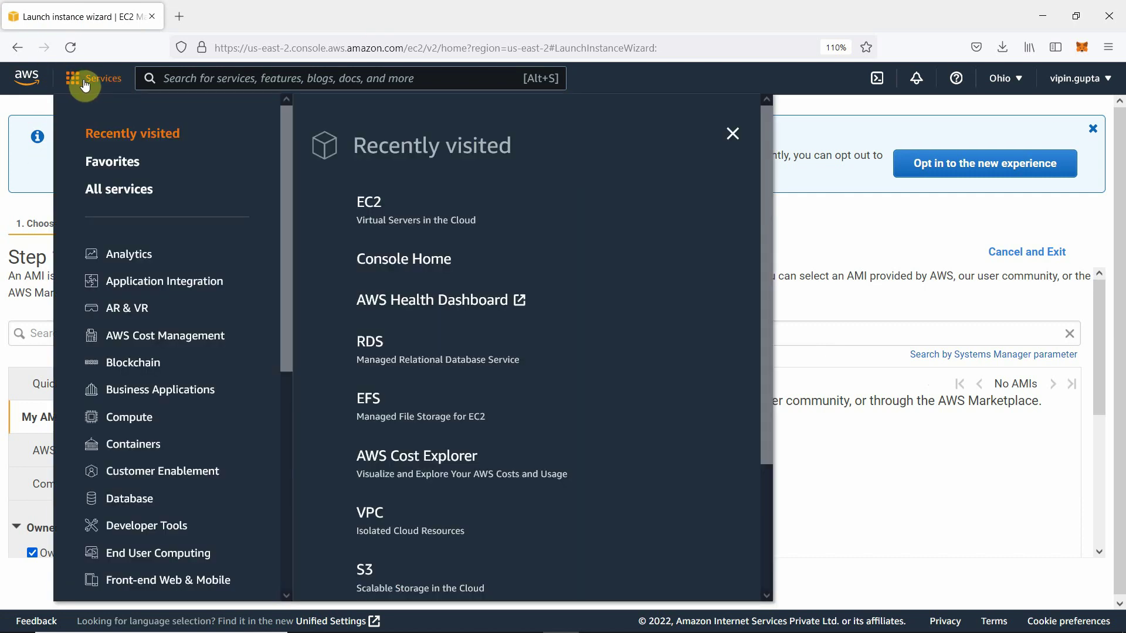
left_click(382, 207)
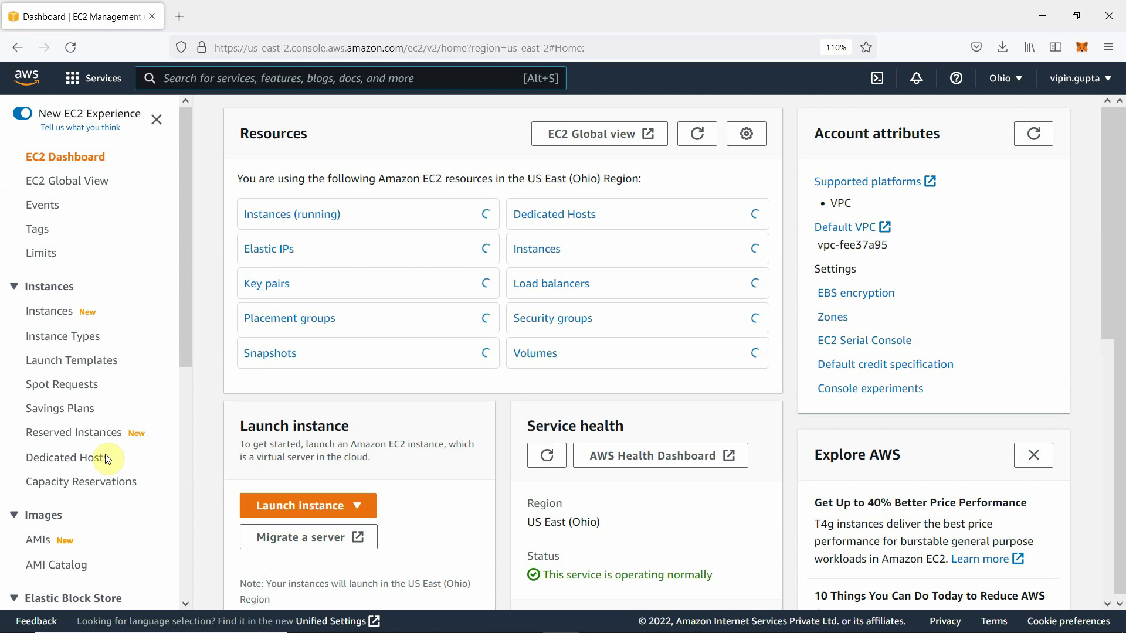
left_click(39, 544)
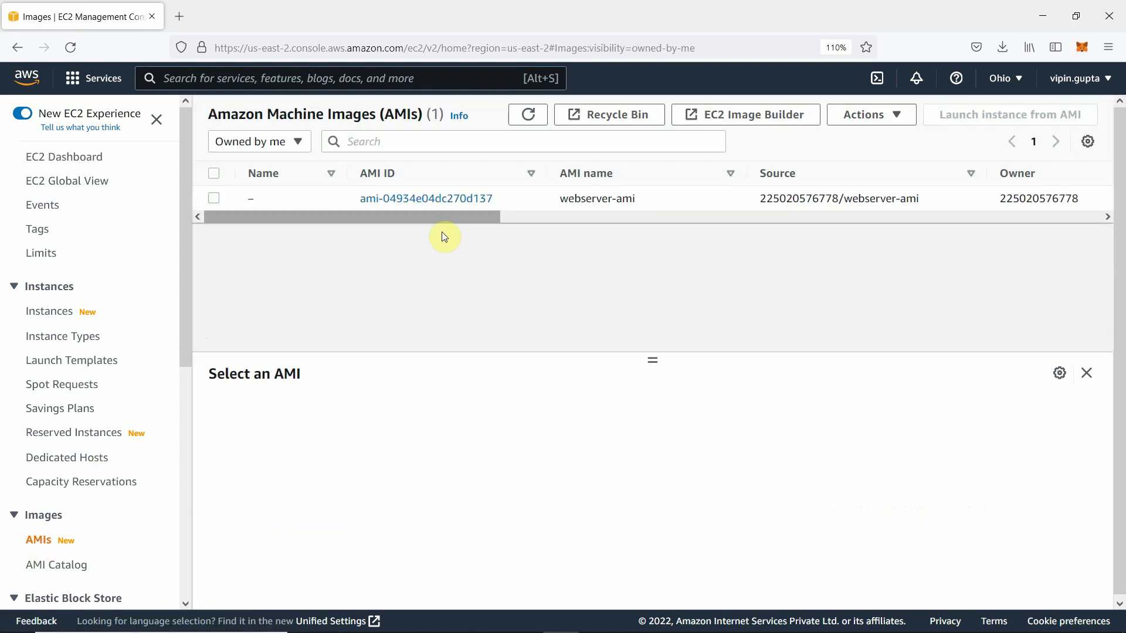
left_click_drag(436, 221, 342, 204)
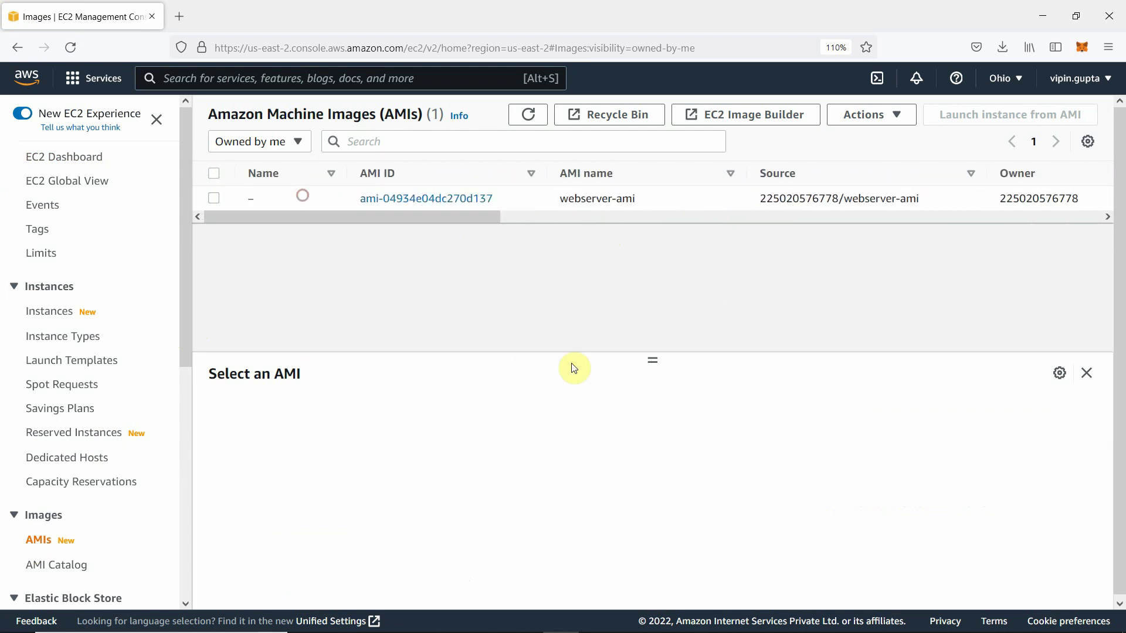